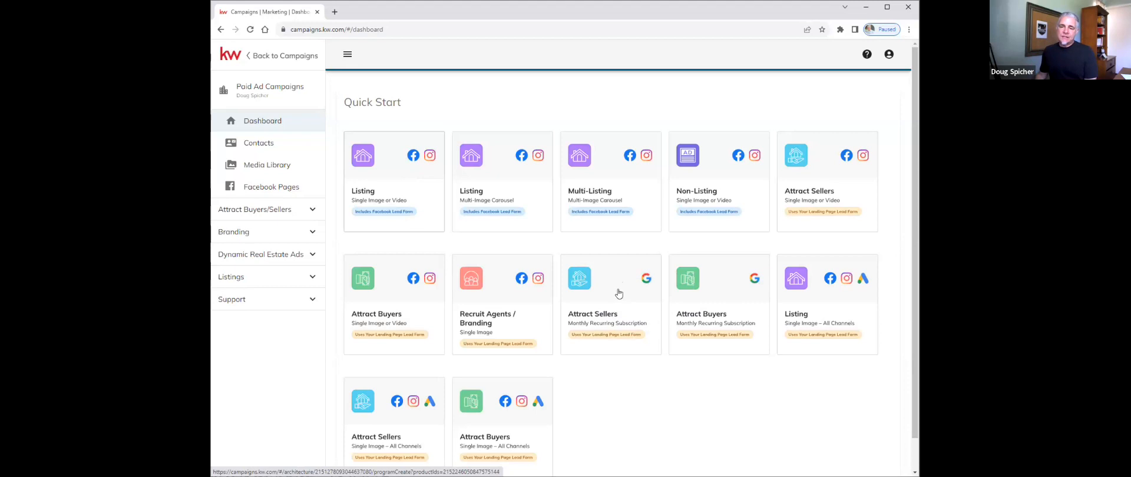
# Step: Start a Google Attract Sellers monthly subscription program and target the location Valencia, CA 91354, USA
pyautogui.click(619, 294)
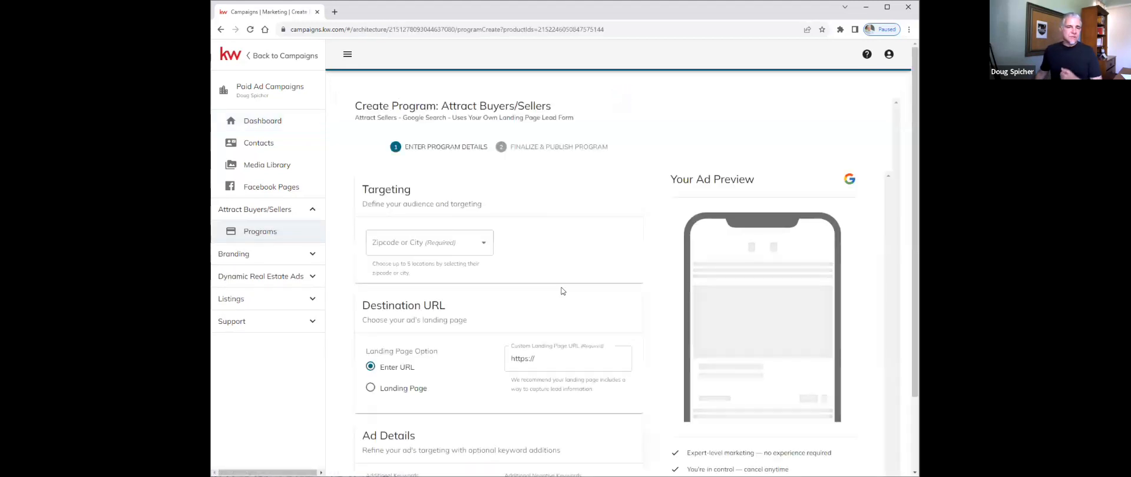
pyautogui.click(430, 243)
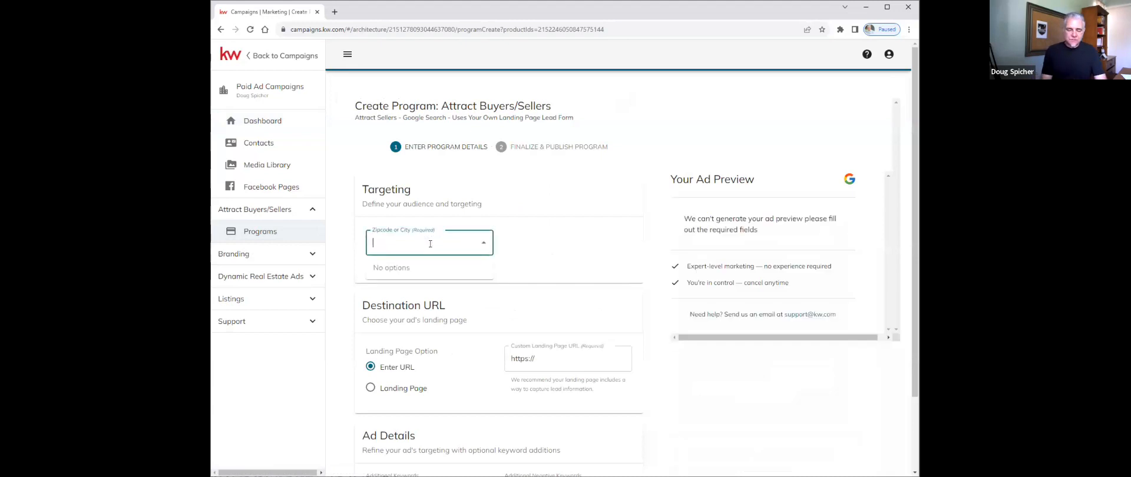
pyautogui.write('91354')
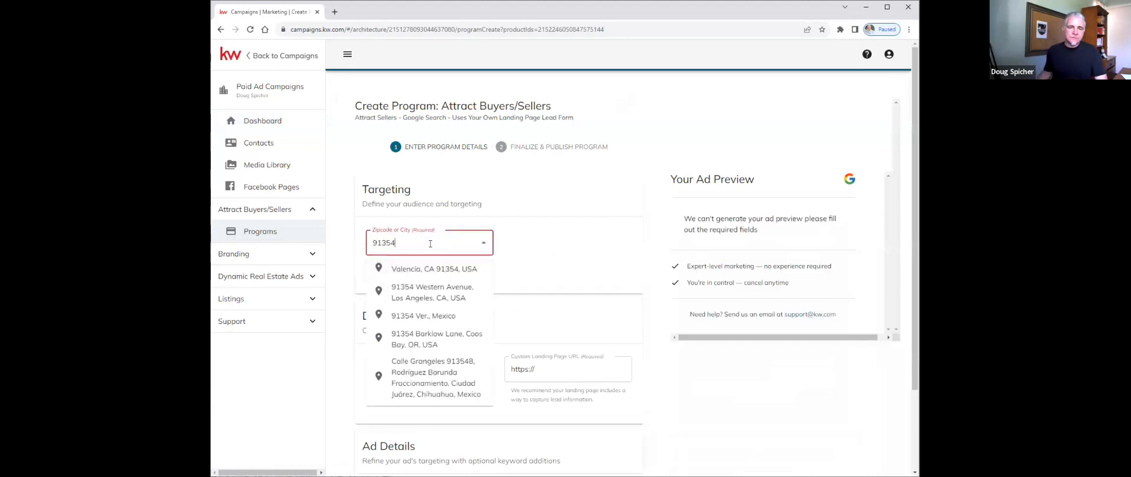
pyautogui.click(409, 269)
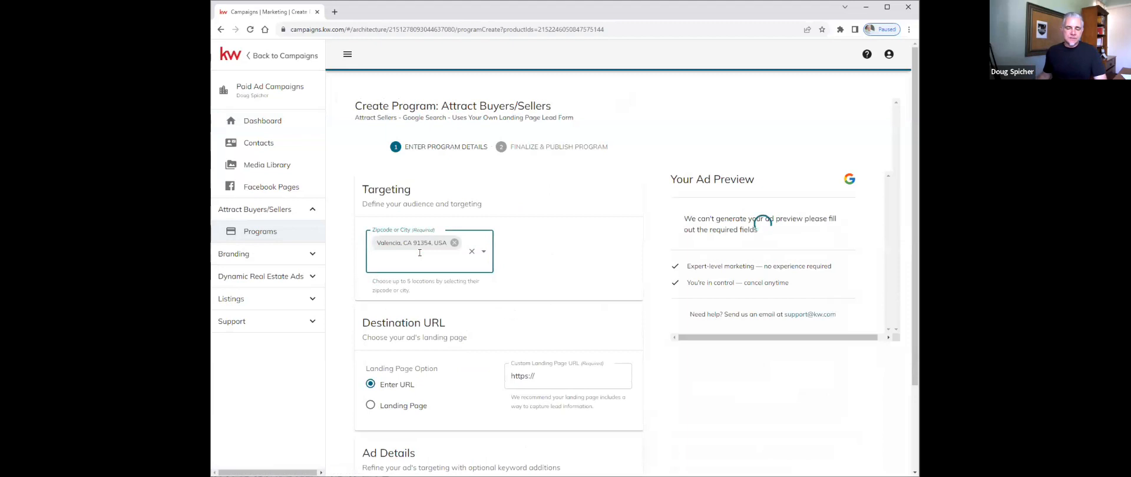
# Step: Add Saugus, CA 91350, USA as a second target location for the ad
pyautogui.write('912')
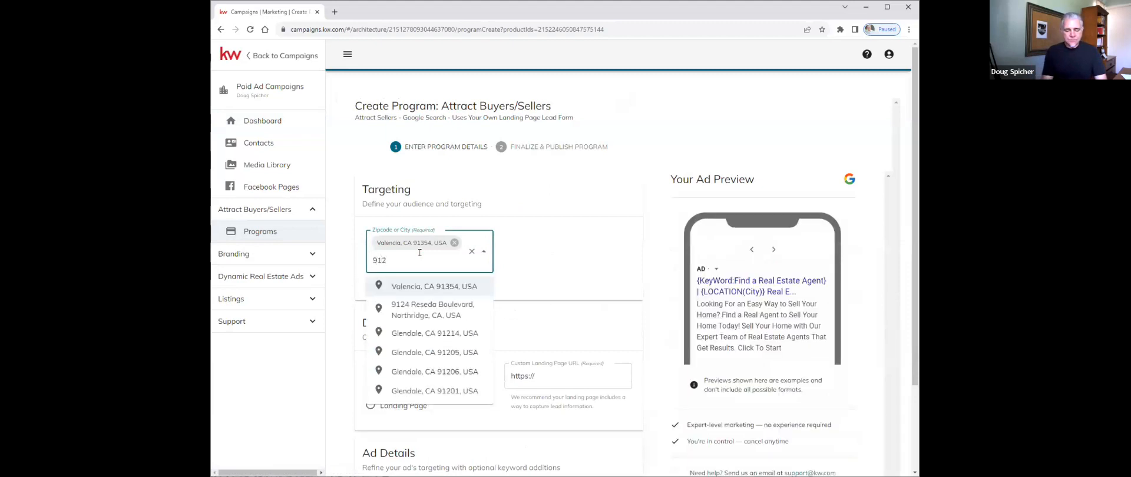
pyautogui.write('350')
pyautogui.press('BackSpace')
pyautogui.press('BackSpace')
pyautogui.press('BackSpace')
pyautogui.press('BackSpace')
pyautogui.write('350')
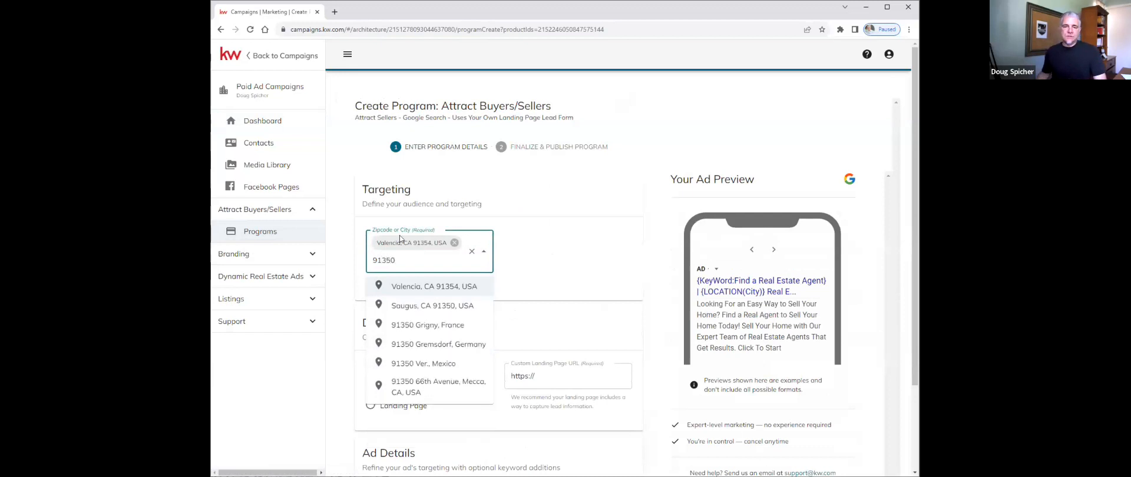
pyautogui.click(435, 306)
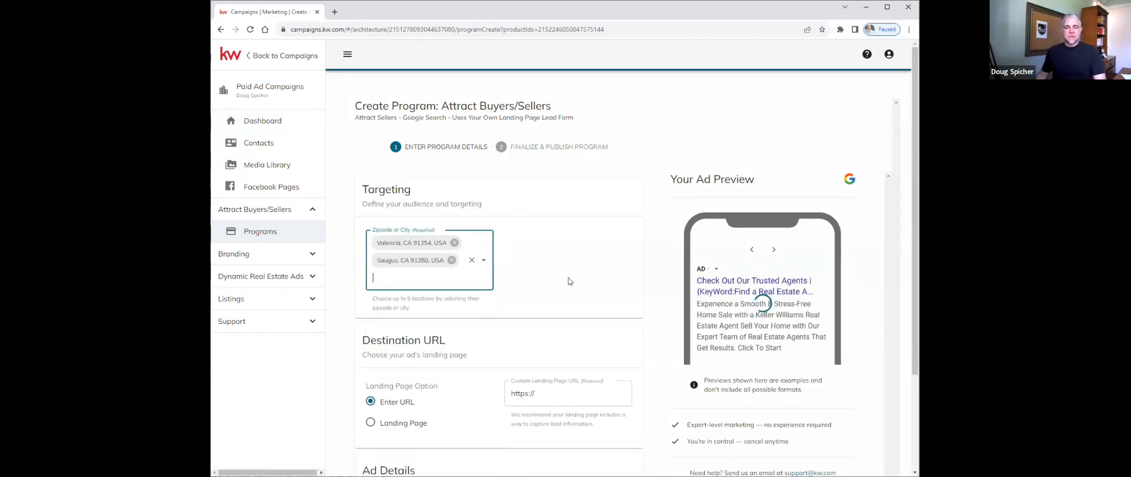
pyautogui.scroll(-2, 554, 286)
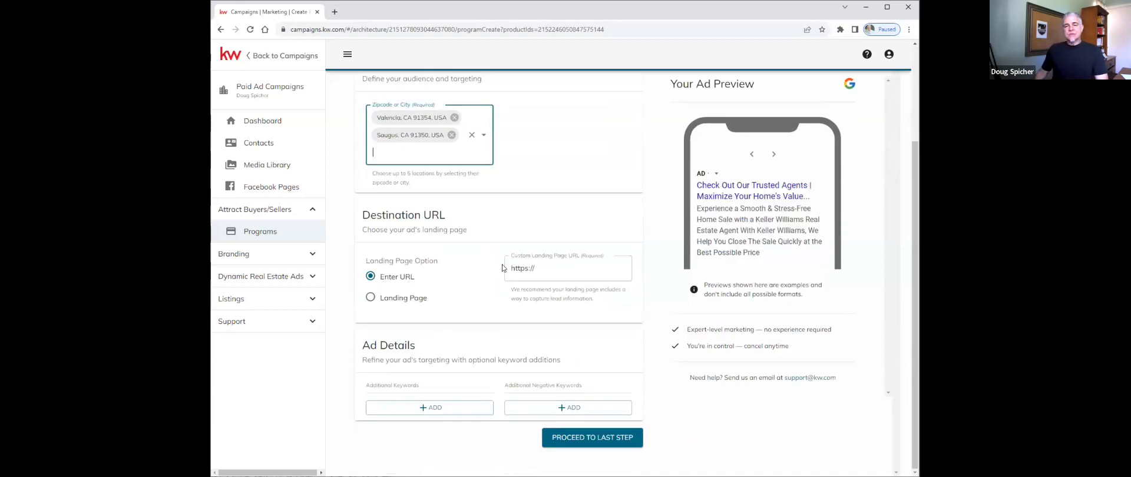
pyautogui.click(584, 268)
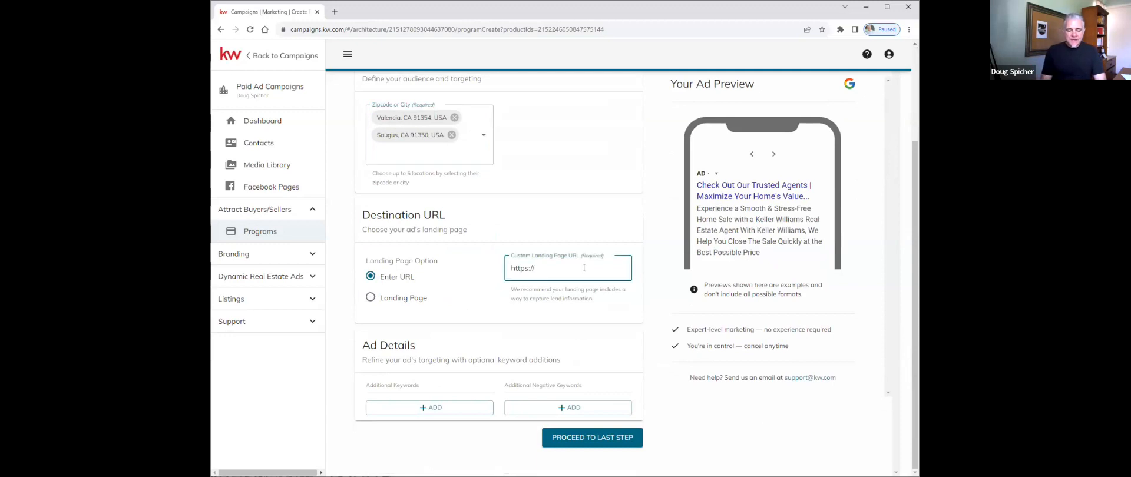
pyautogui.write('www.spichergrouppropert')
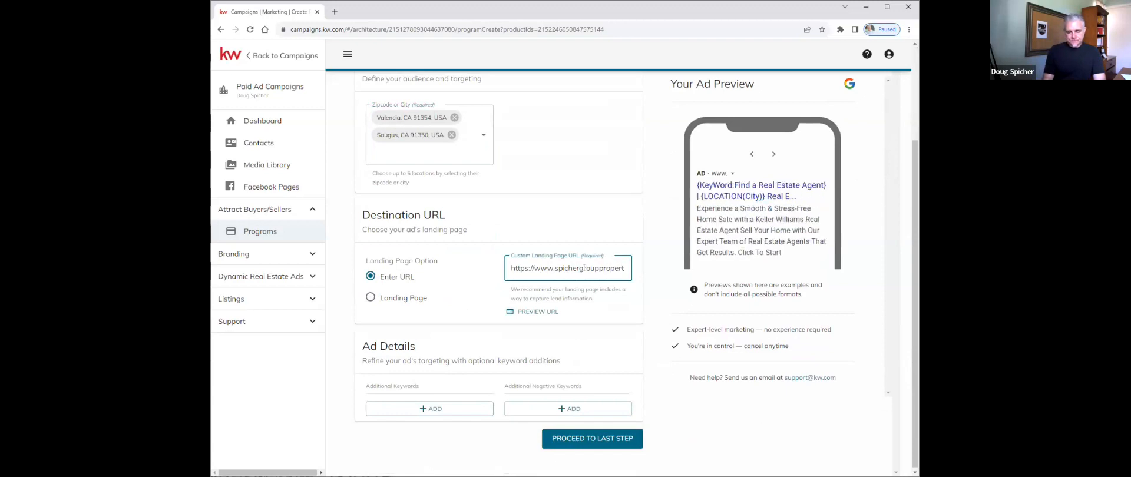
pyautogui.write('ies.c')
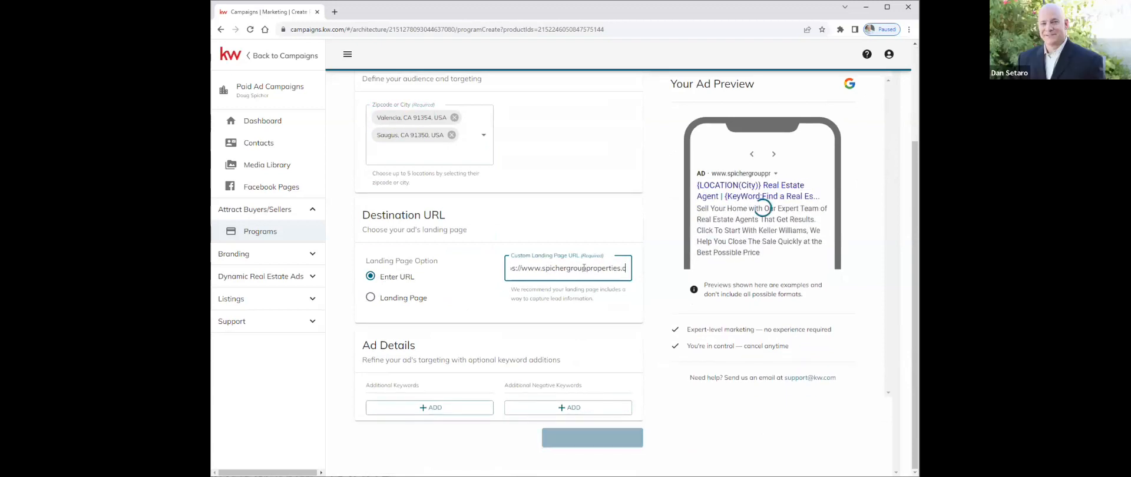
pyautogui.write('om')
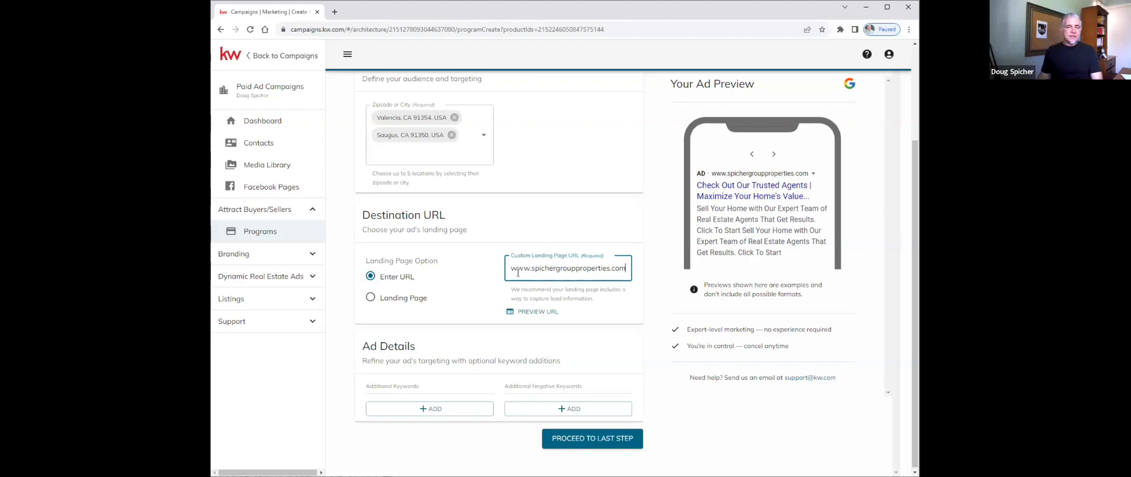
# Step: Switch the ad's destination to an existing landing page and choose Contact Us
pyautogui.click(370, 298)
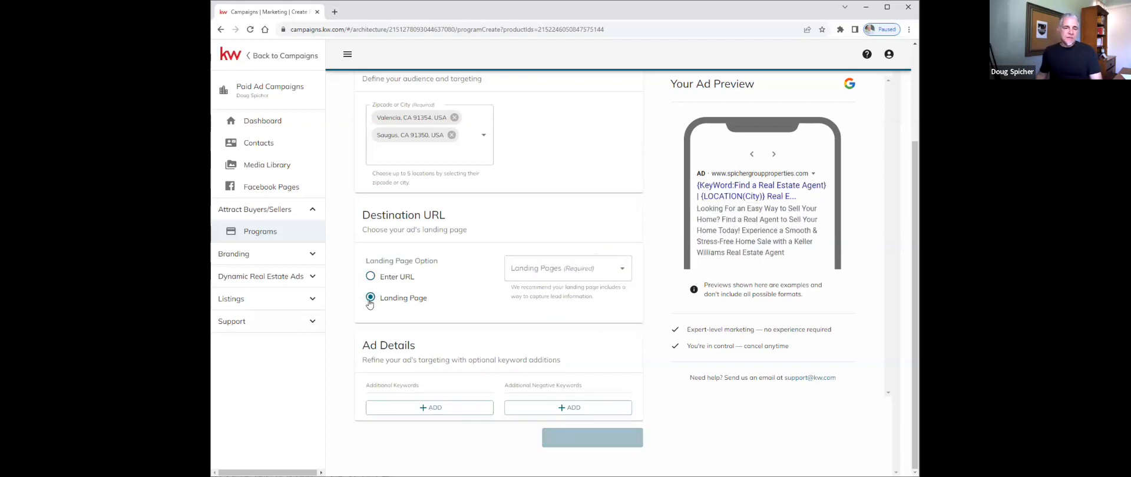
pyautogui.click(618, 273)
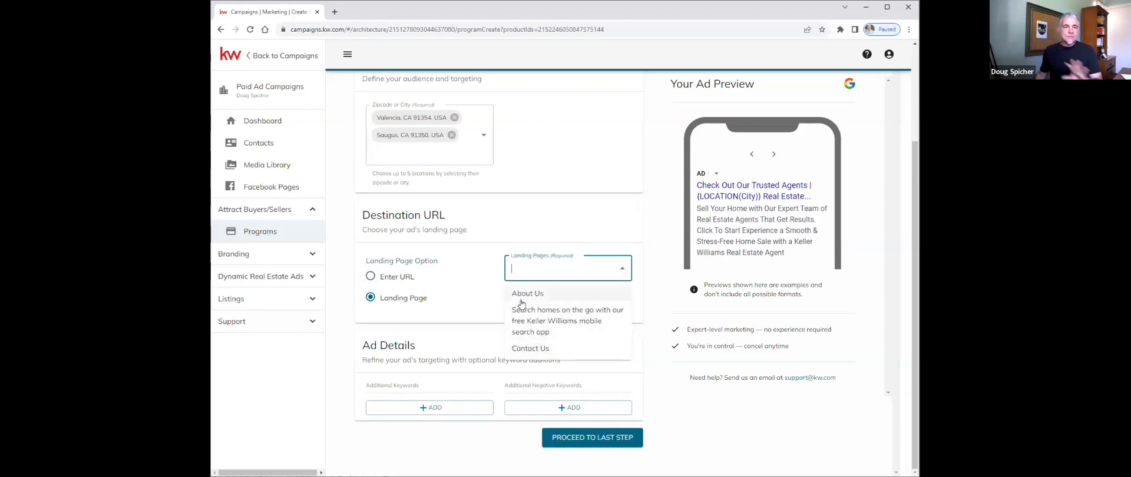
pyautogui.click(532, 348)
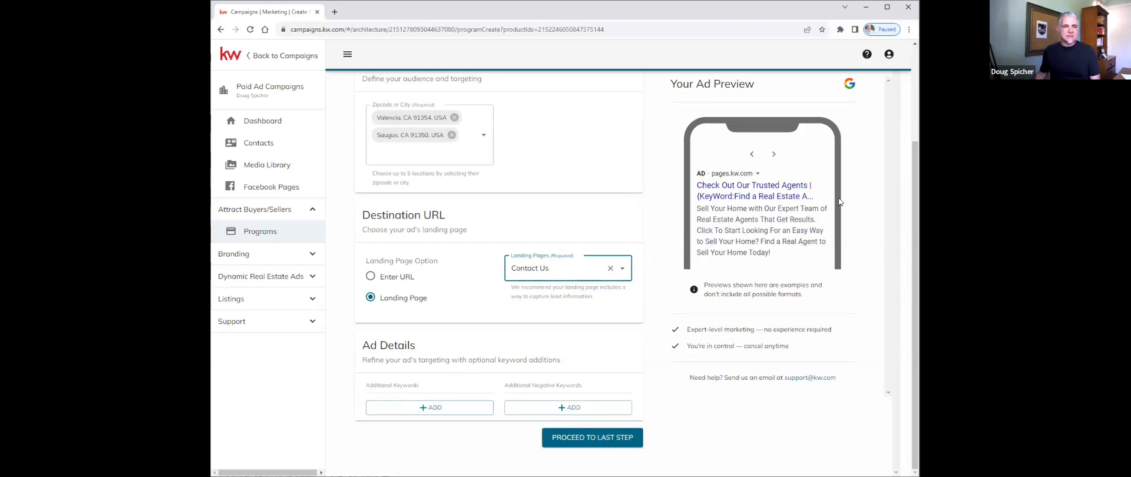
# Step: Browse the ad preview variations and proceed to the last step of the program setup
pyautogui.click(774, 155)
pyautogui.click(774, 156)
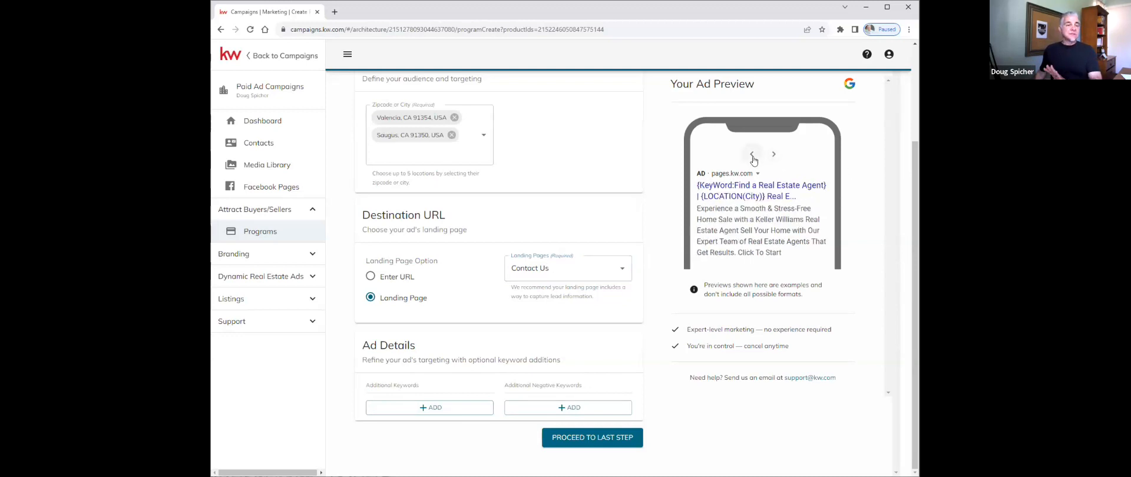
pyautogui.click(752, 157)
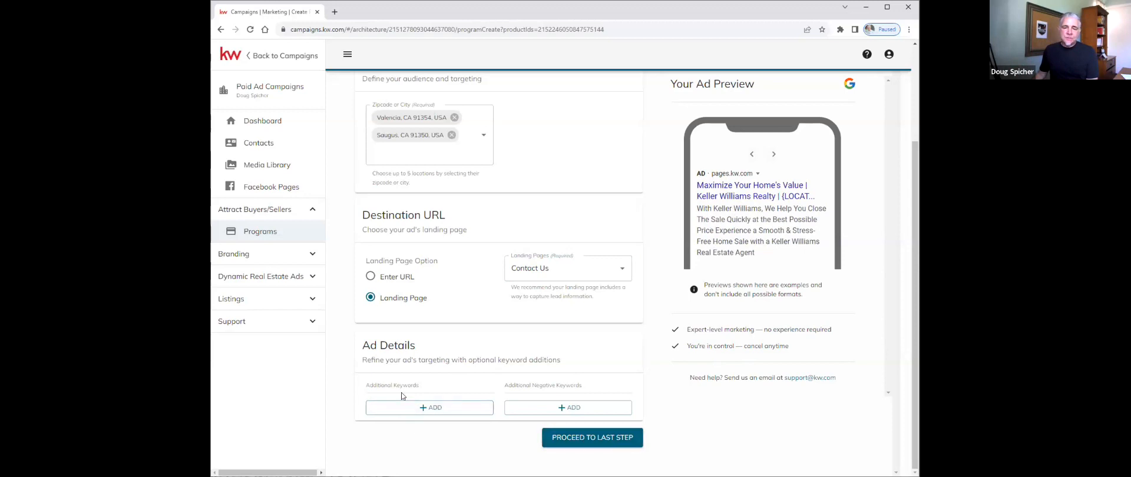
pyautogui.click(617, 437)
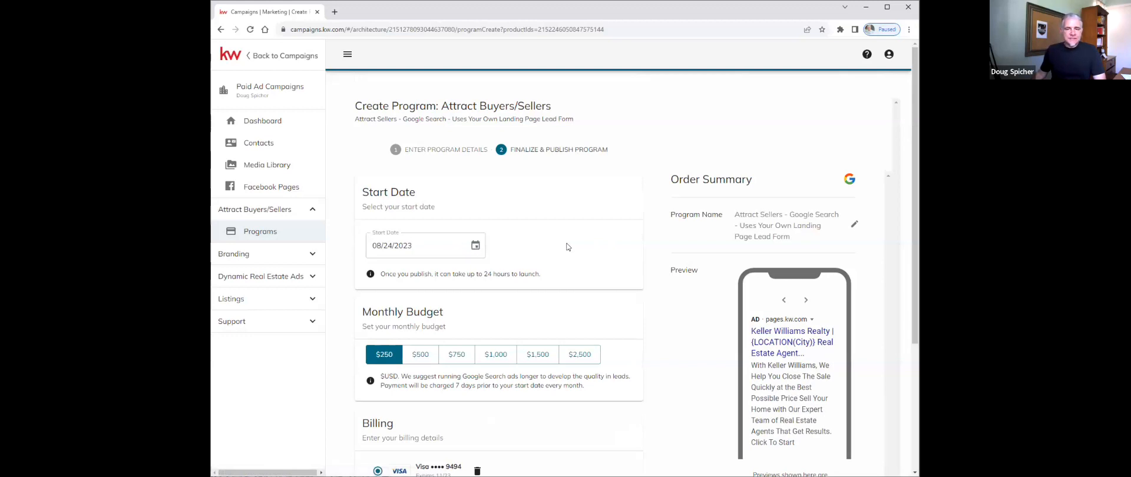
# Step: Review the start date, monthly budget options, billing, promotional code, total and order summary before purchase
pyautogui.scroll(-2, 625, 307)
pyautogui.scroll(-2, 625, 307)
pyautogui.scroll(1, 518, 253)
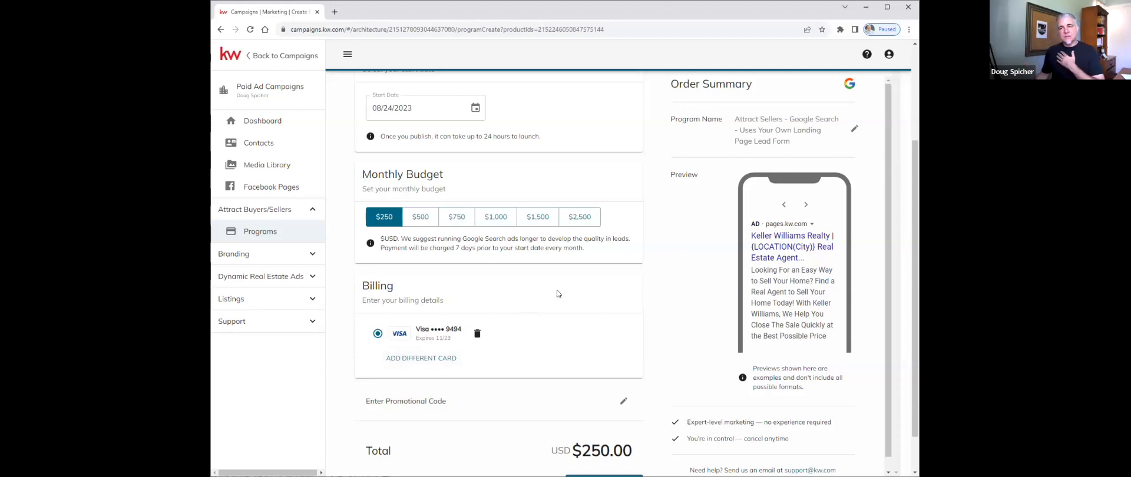
pyautogui.scroll(-1, 590, 290)
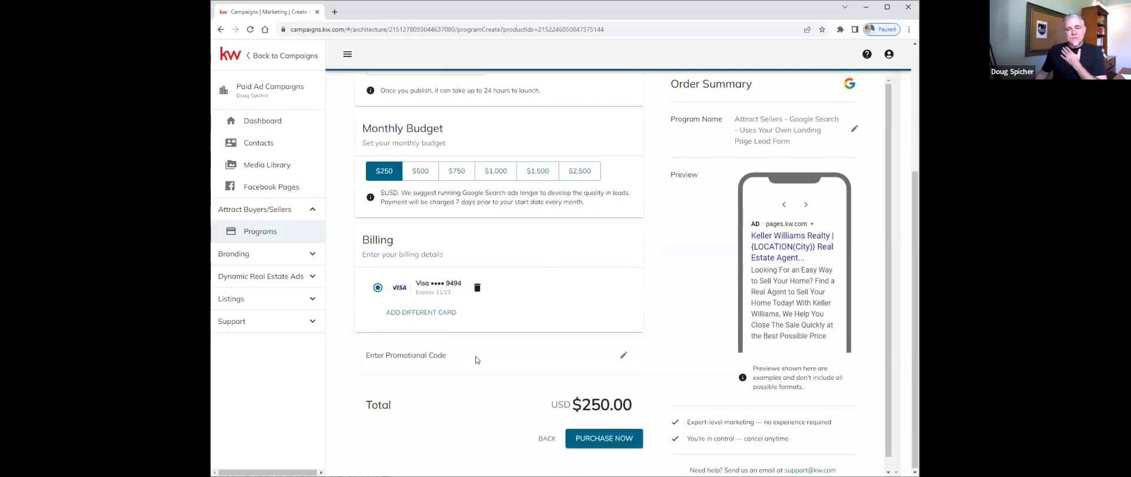
pyautogui.scroll(3, 588, 350)
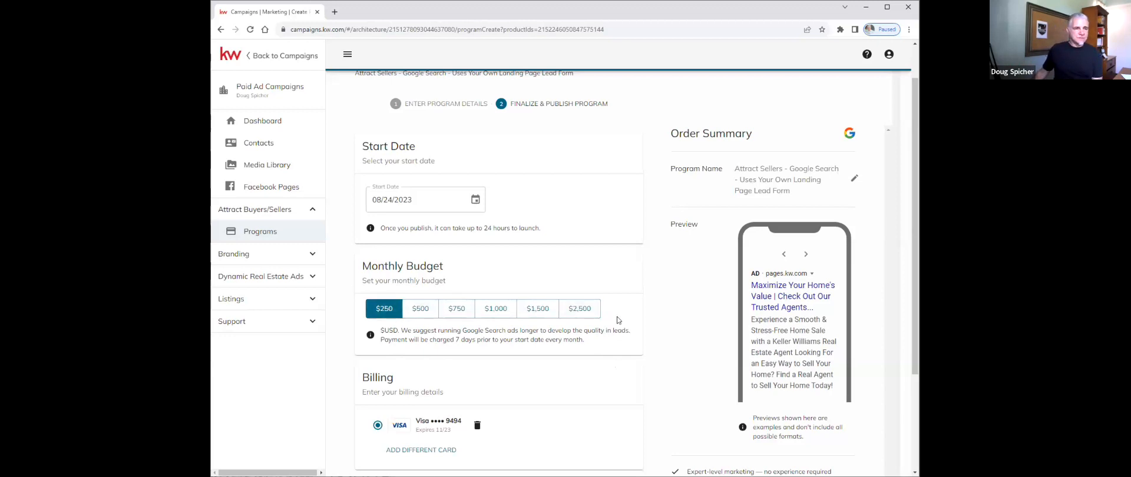
pyautogui.scroll(-2, 617, 319)
pyautogui.scroll(1, 627, 343)
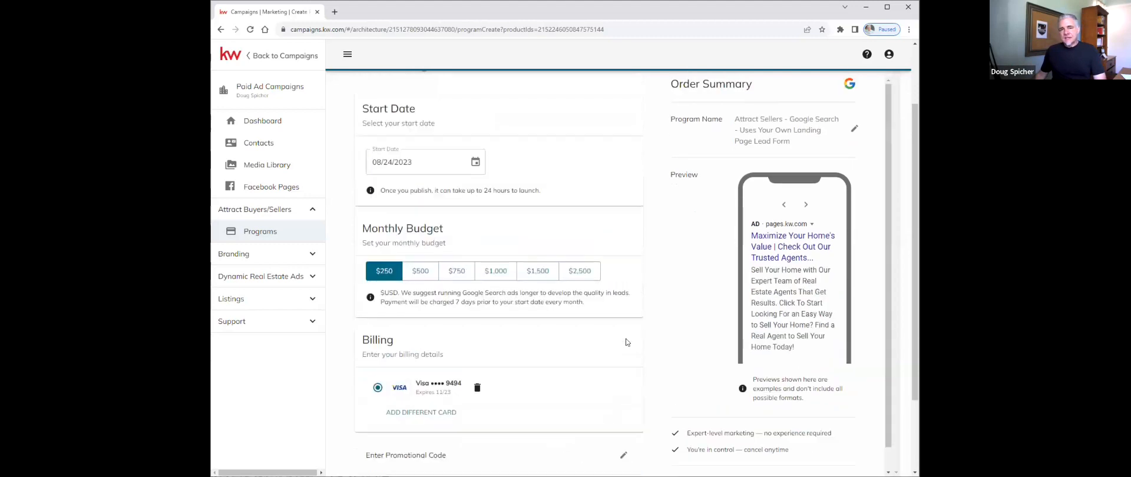
pyautogui.scroll(2, 626, 342)
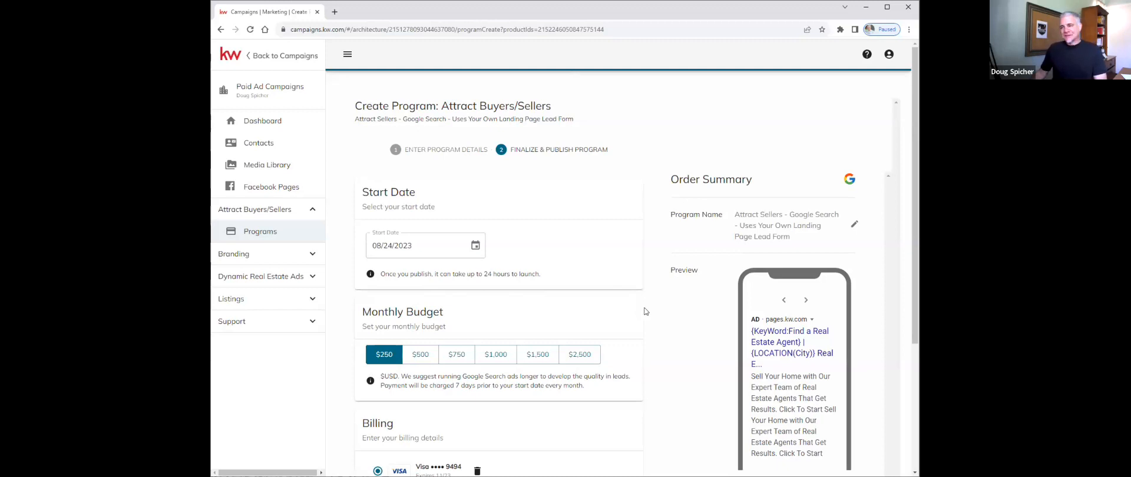
pyautogui.scroll(-1, 646, 313)
pyautogui.scroll(1, 647, 326)
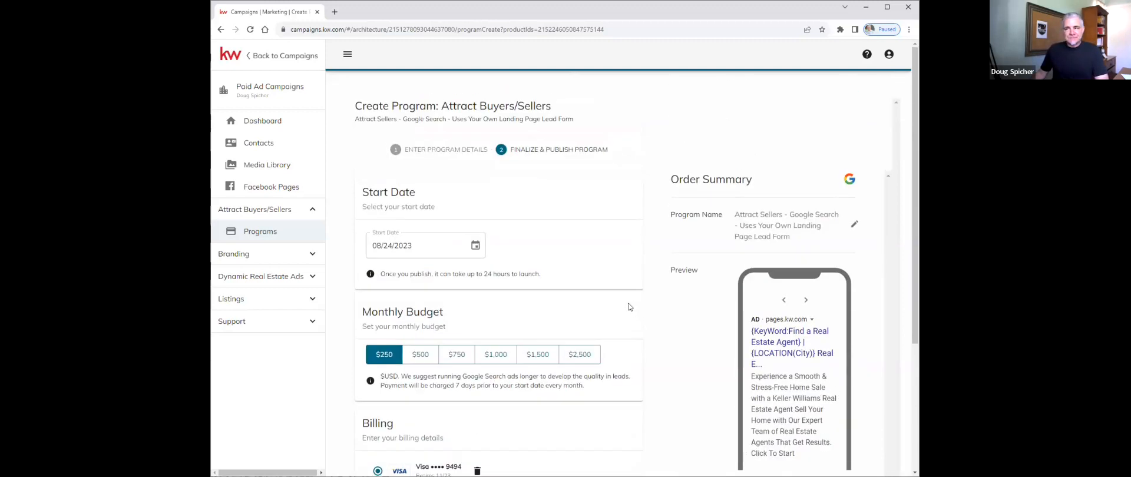